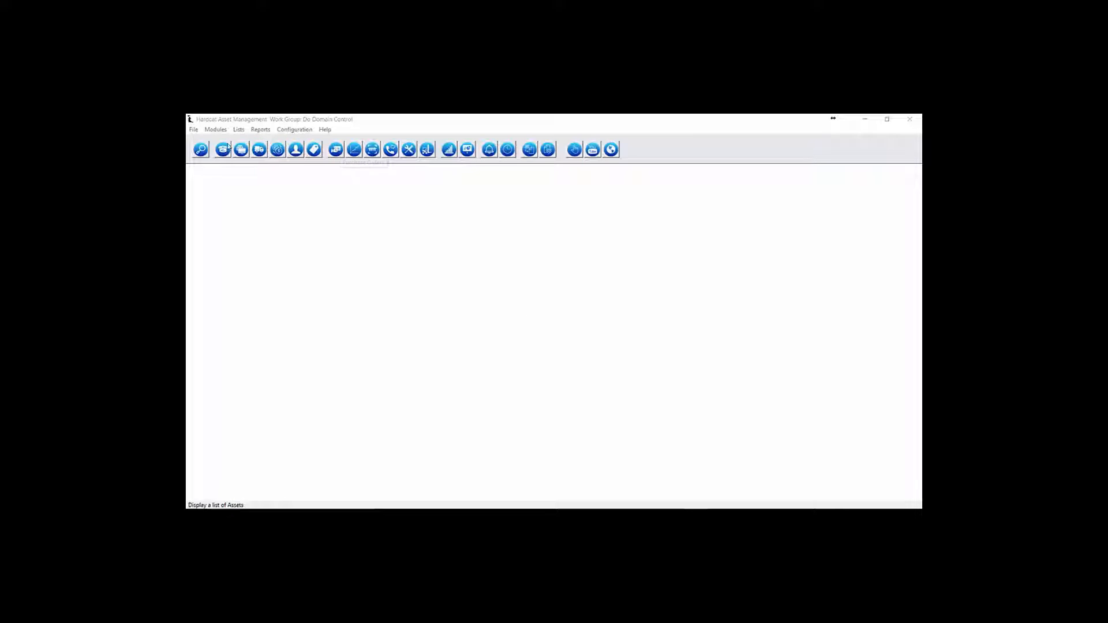
# Step: Open the list of purchase orders
pyautogui.click(239, 129)
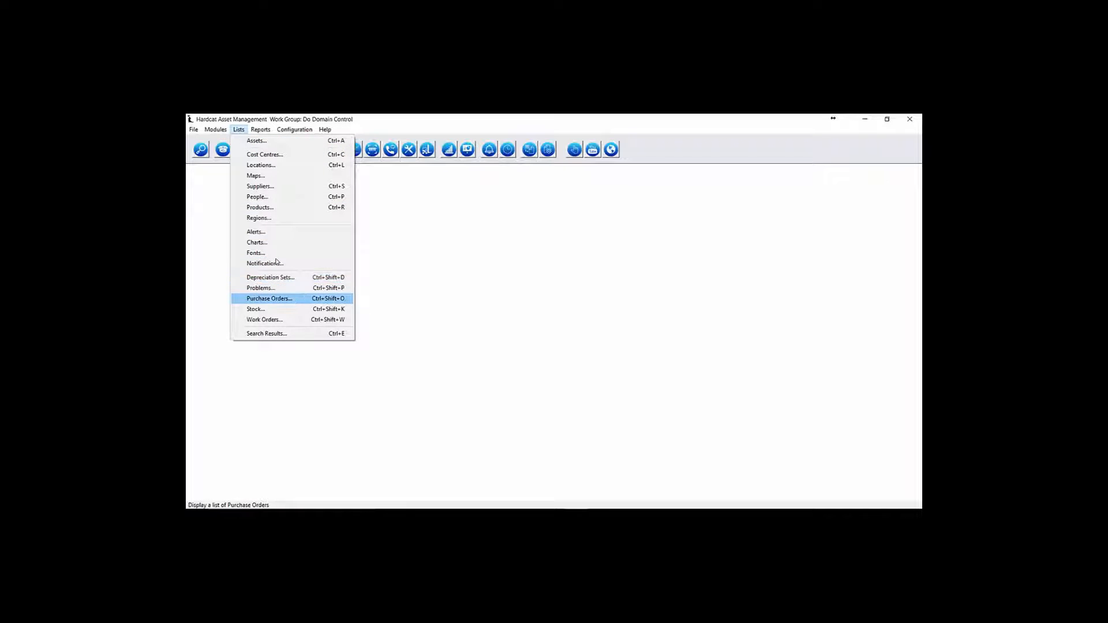
pyautogui.click(300, 298)
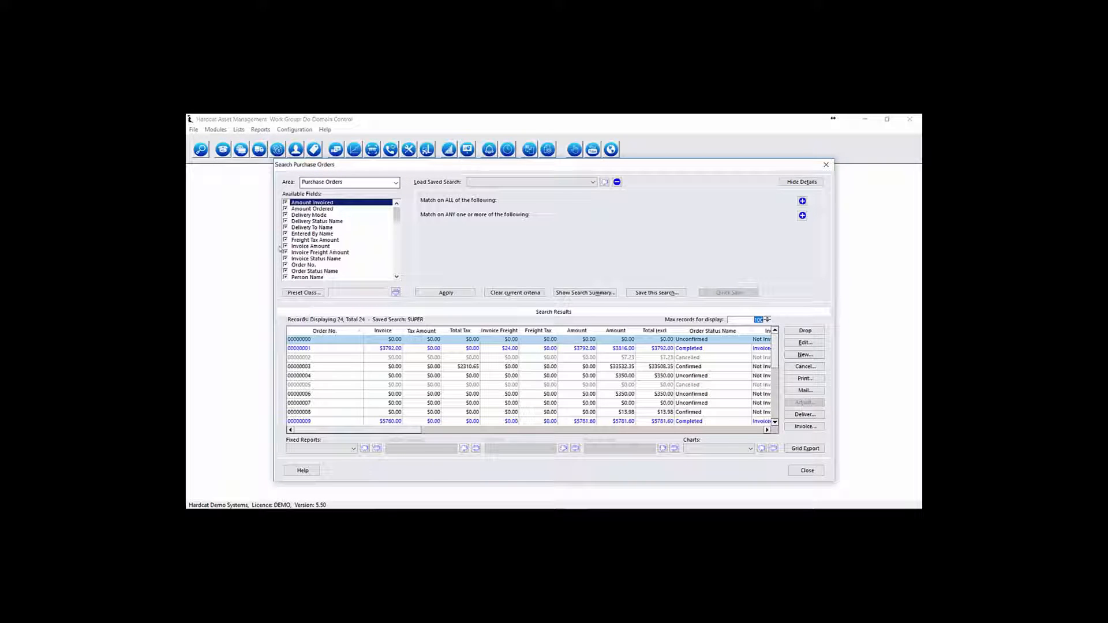
pyautogui.click(357, 180)
pyautogui.click(357, 180)
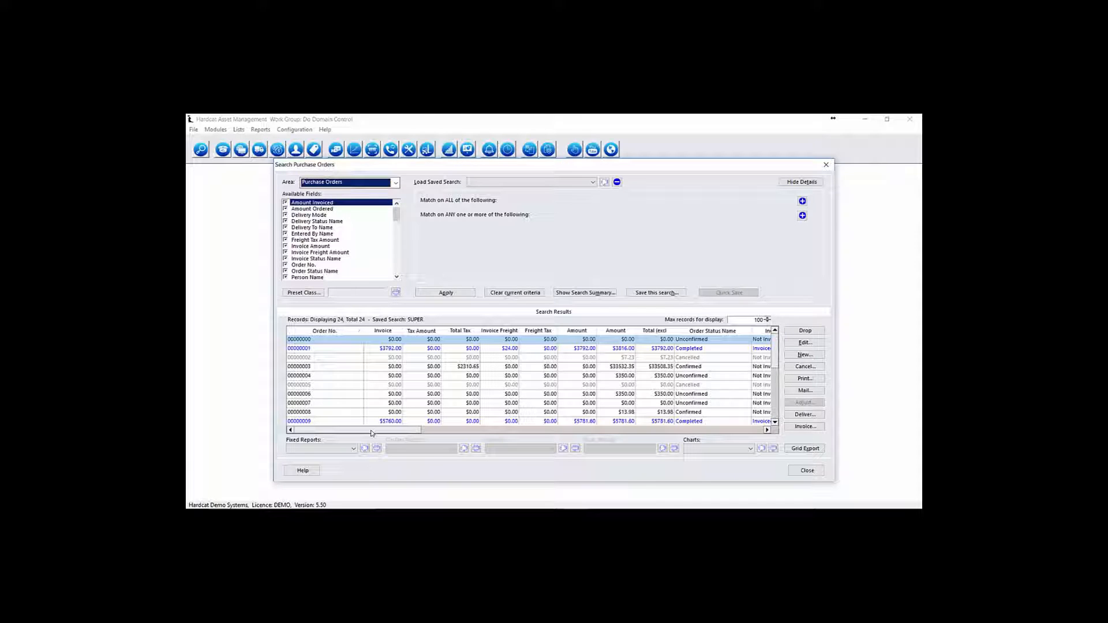
# Step: Switch the search area to Purchase Items and widen the Description column in the results
pyautogui.click(357, 182)
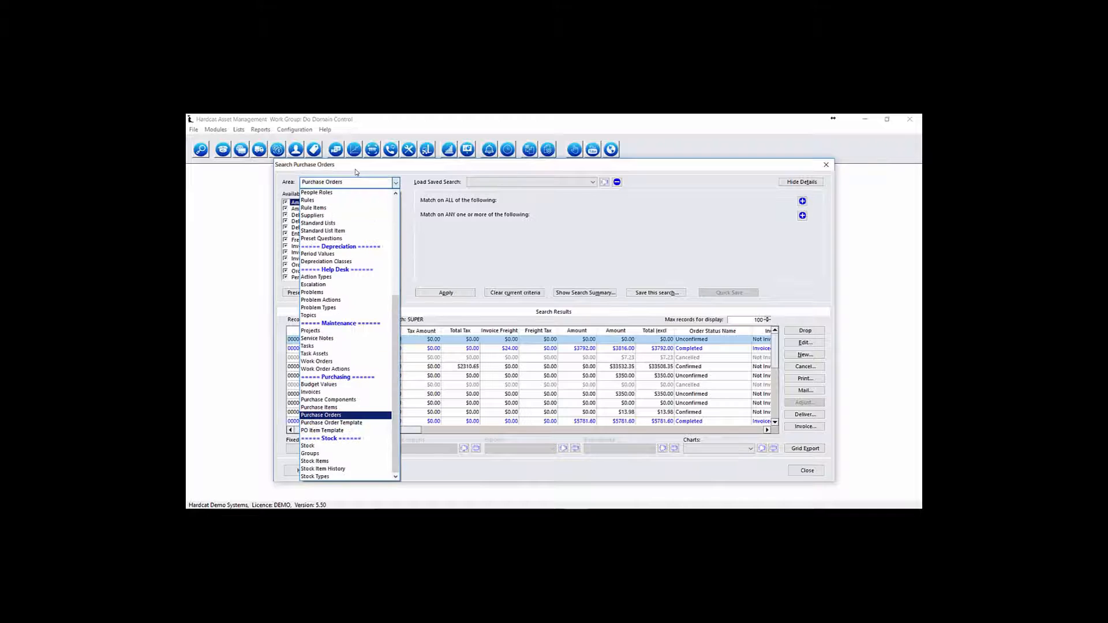
pyautogui.click(361, 407)
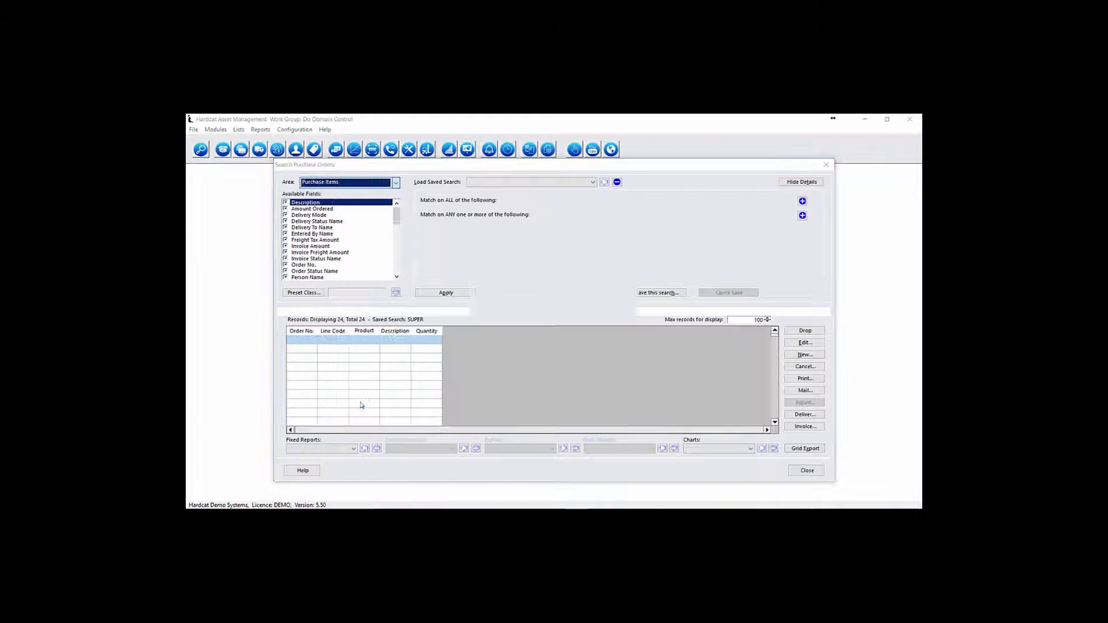
pyautogui.moveTo(412, 332); pyautogui.dragTo(535, 342)
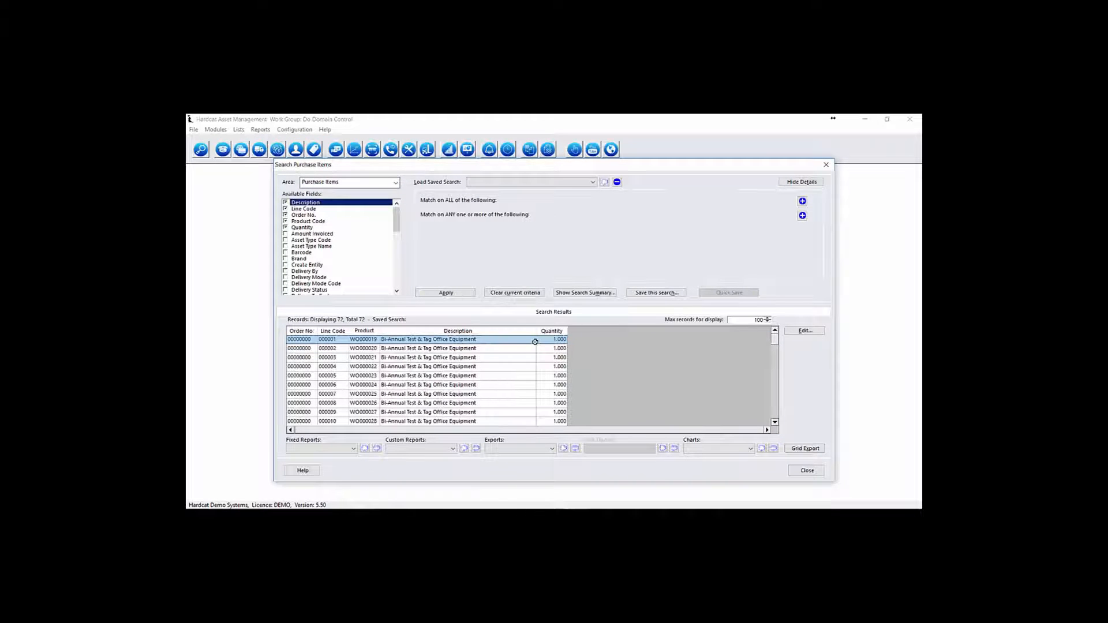
# Step: View the Purchase Components search area, and return the search area to Purchase Orders
pyautogui.click(395, 183)
pyautogui.click(359, 396)
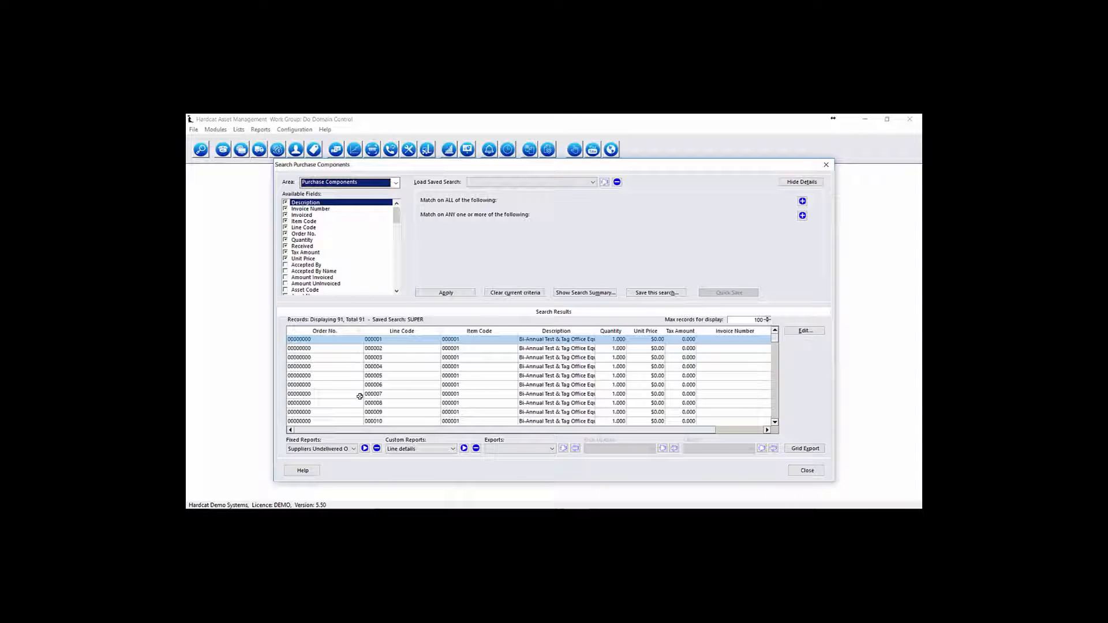
pyautogui.click(396, 183)
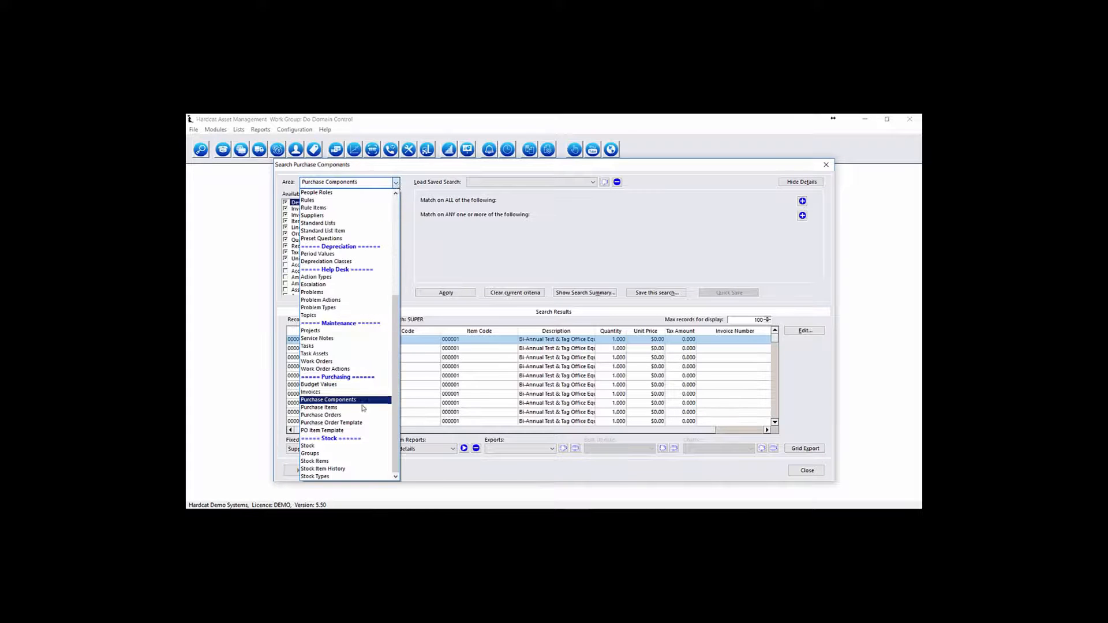
pyautogui.click(328, 415)
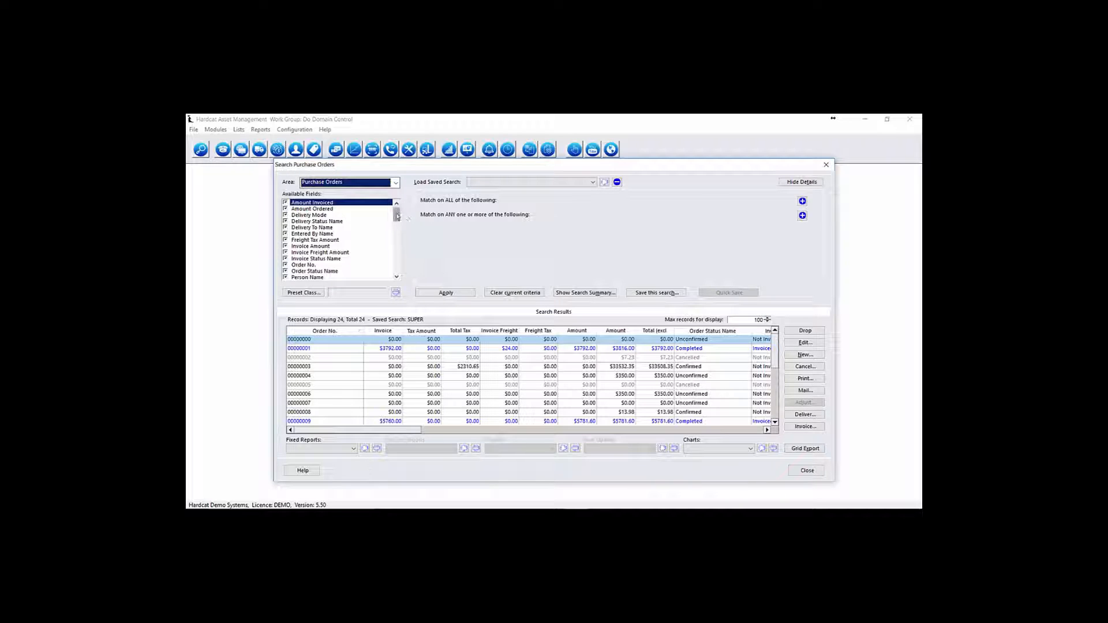
# Step: Filter the purchase orders to those whose Order Status Name is equal to "confirmed"
pyautogui.moveTo(397, 216); pyautogui.dragTo(397, 226)
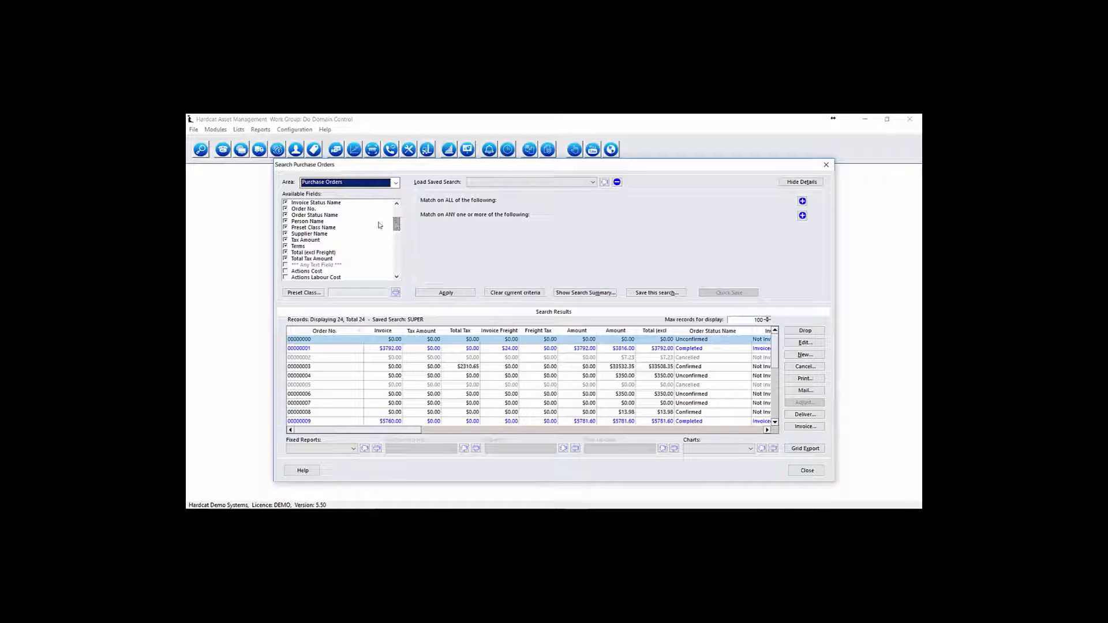
pyautogui.click(331, 215)
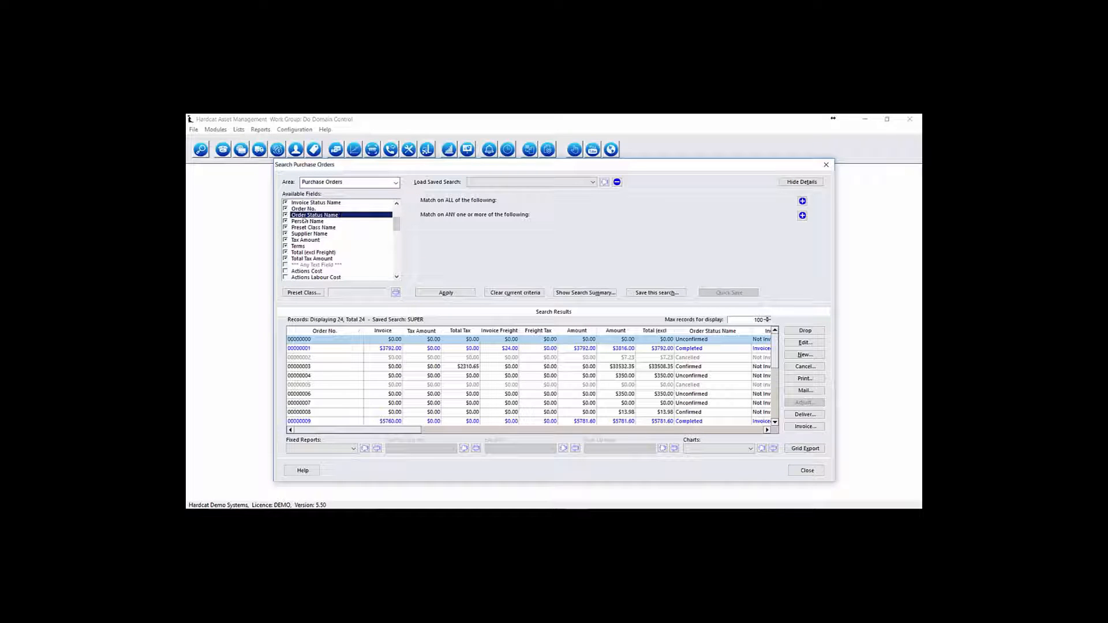
pyautogui.click(802, 200)
pyautogui.click(554, 215)
pyautogui.click(564, 249)
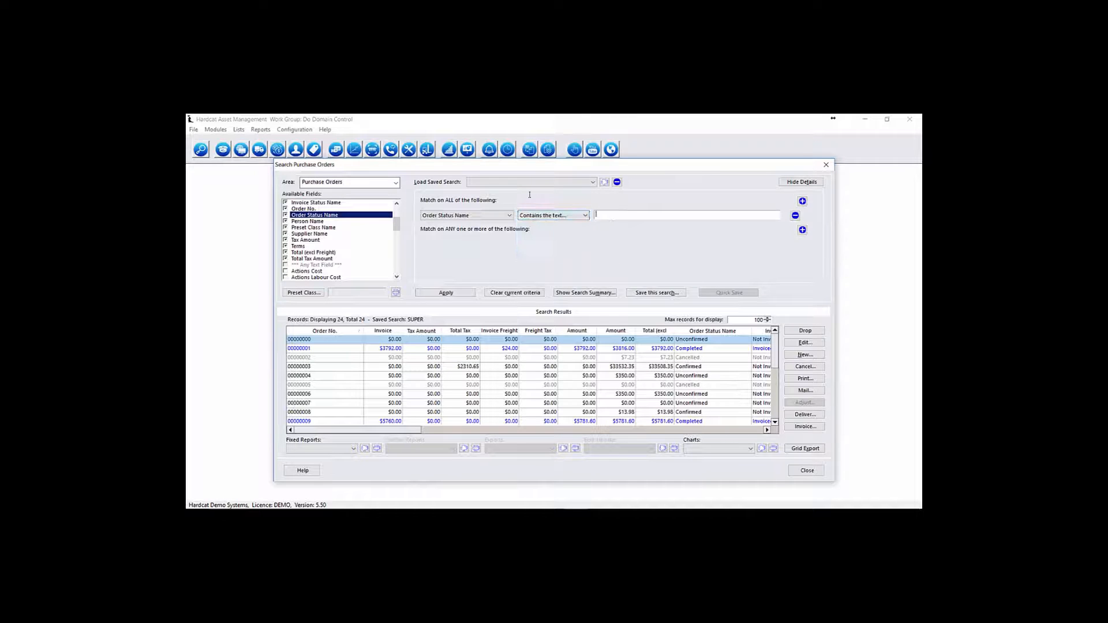
pyautogui.write('confirmed')
pyautogui.click(423, 293)
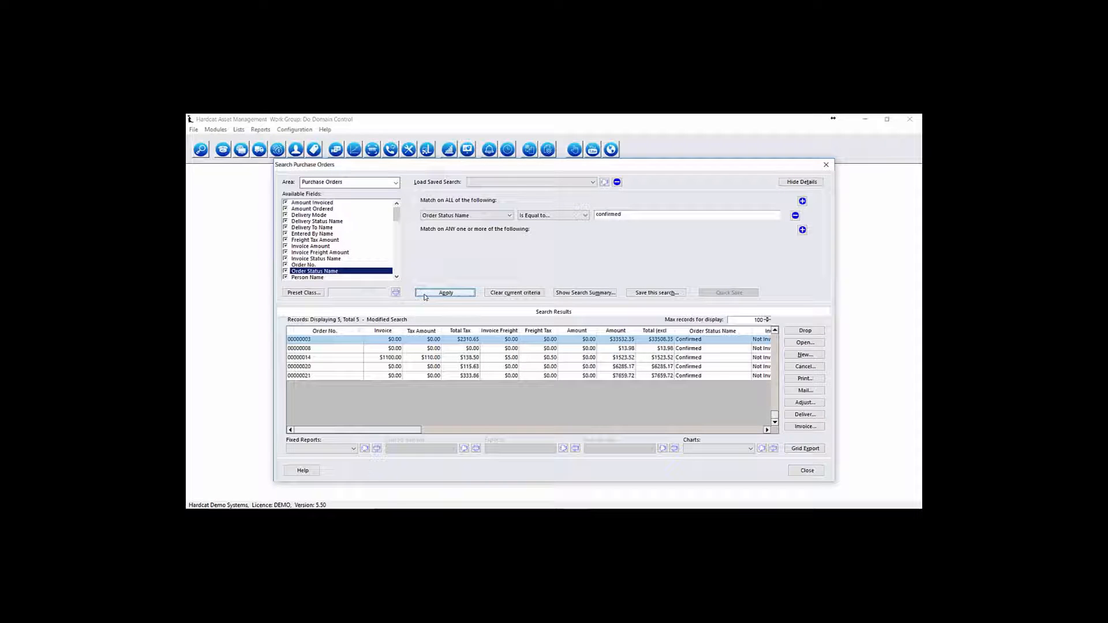
# Step: Check which fixed reports and charts are offered for the filtered purchase orders
pyautogui.click(353, 449)
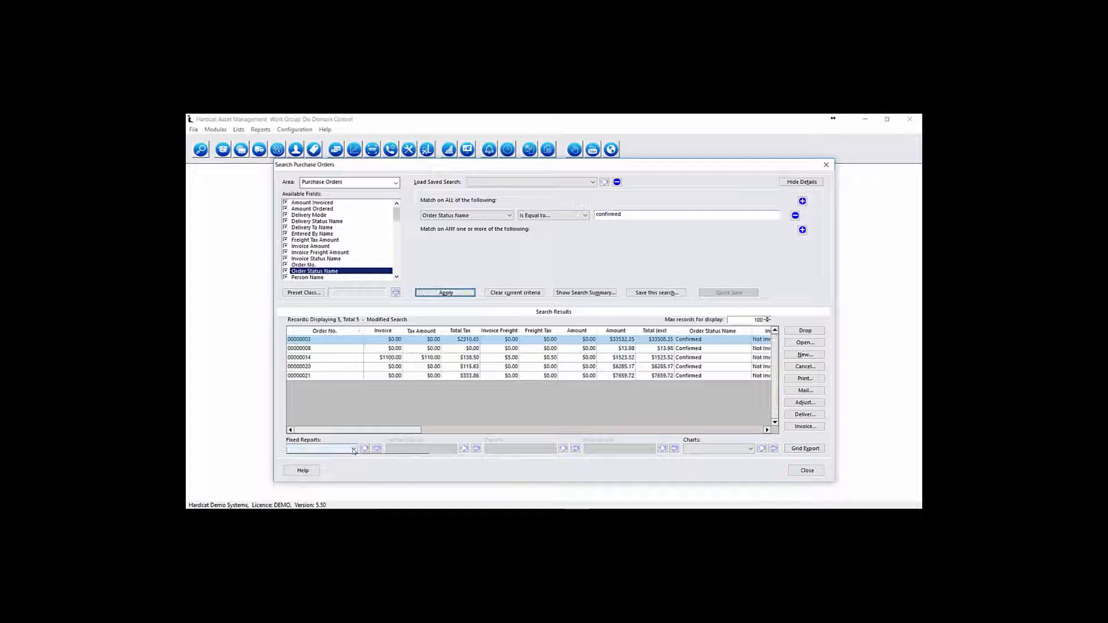
pyautogui.click(353, 457)
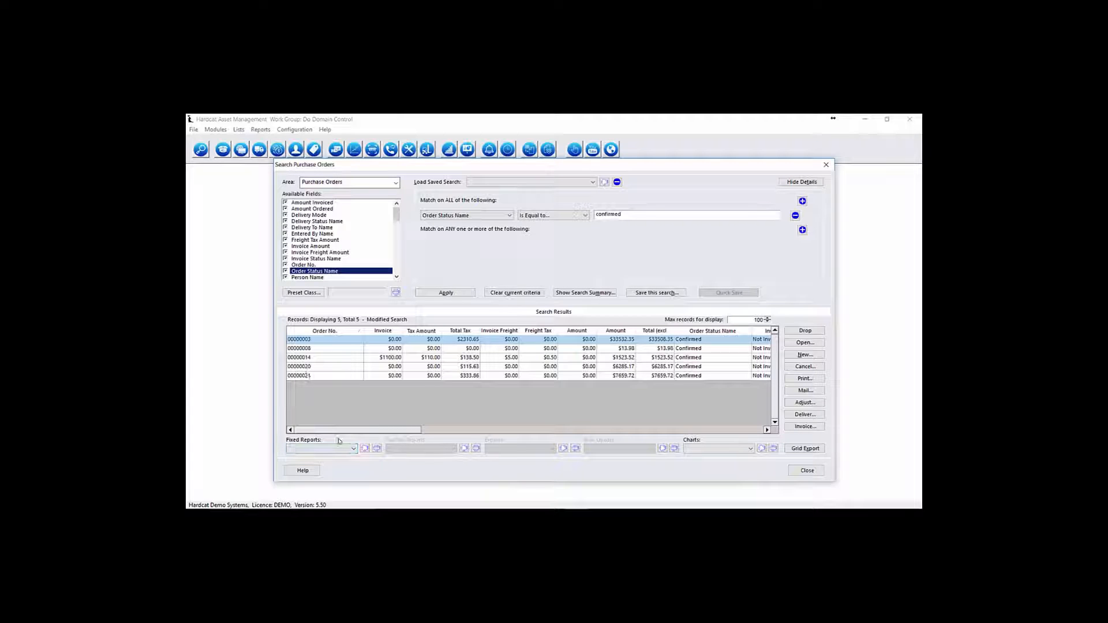
pyautogui.click(741, 450)
pyautogui.click(741, 450)
# Step: Switch the search area to Purchase Components and run the Line Item fixed report
pyautogui.click(395, 183)
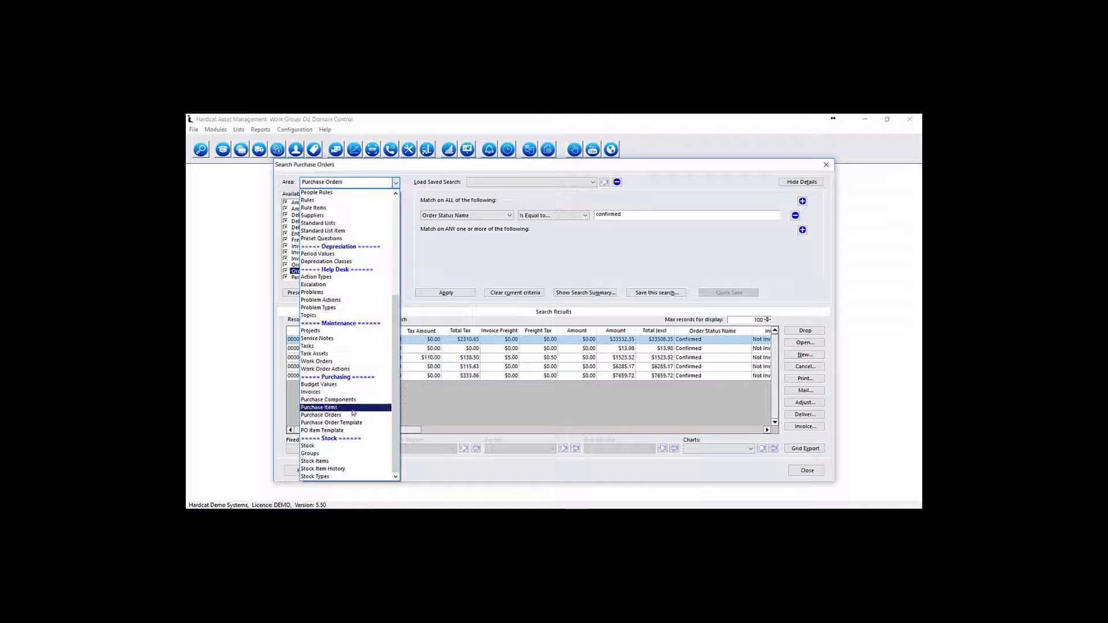
pyautogui.click(353, 400)
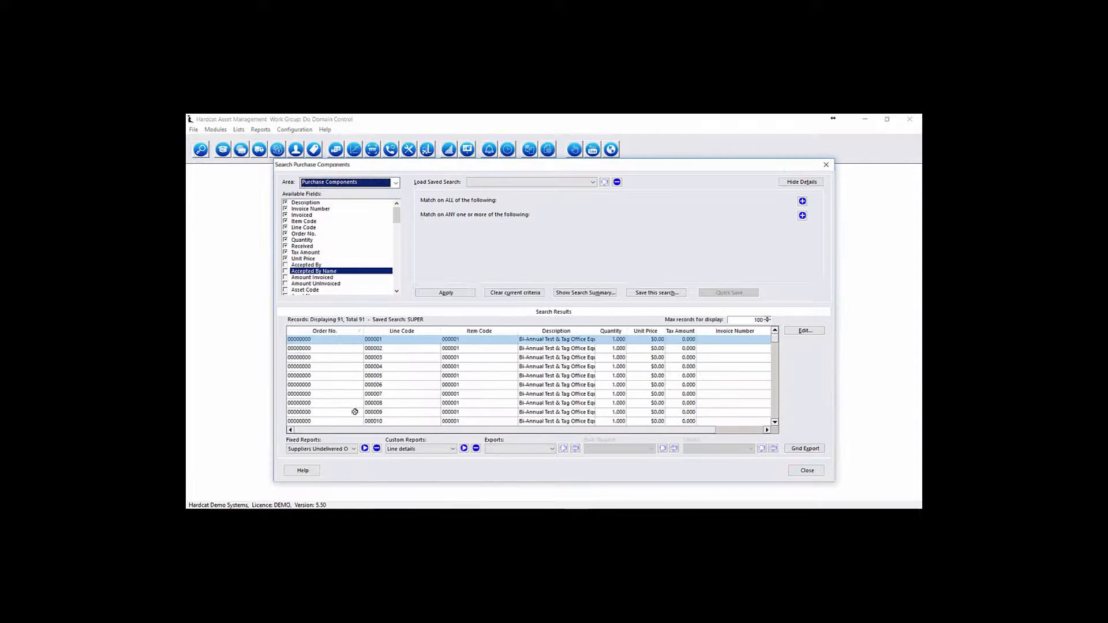
pyautogui.click(352, 449)
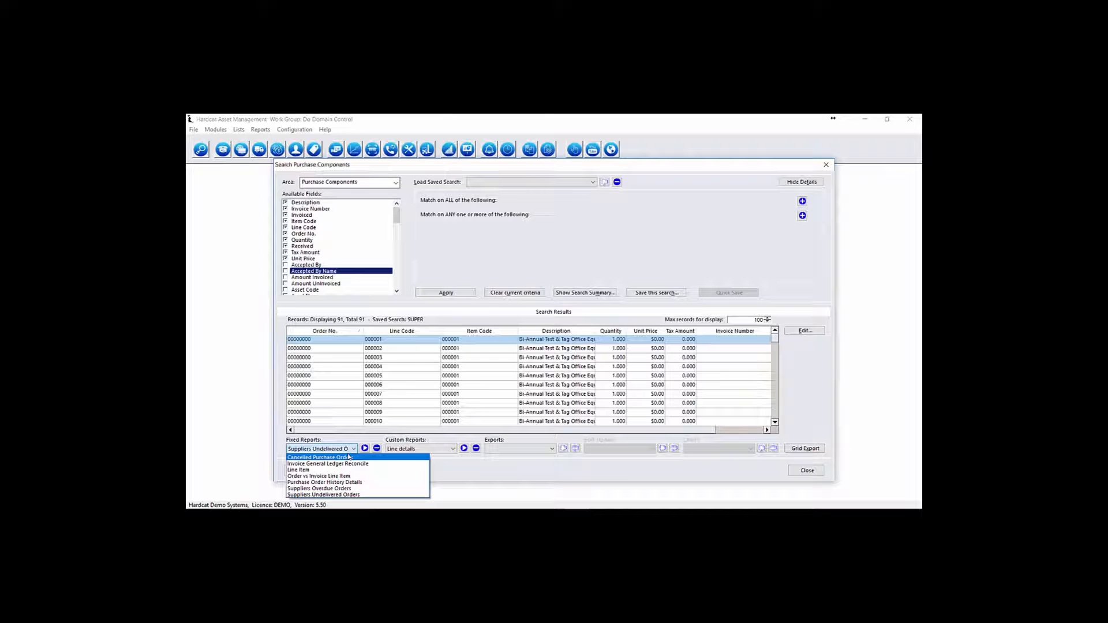
pyautogui.click(321, 470)
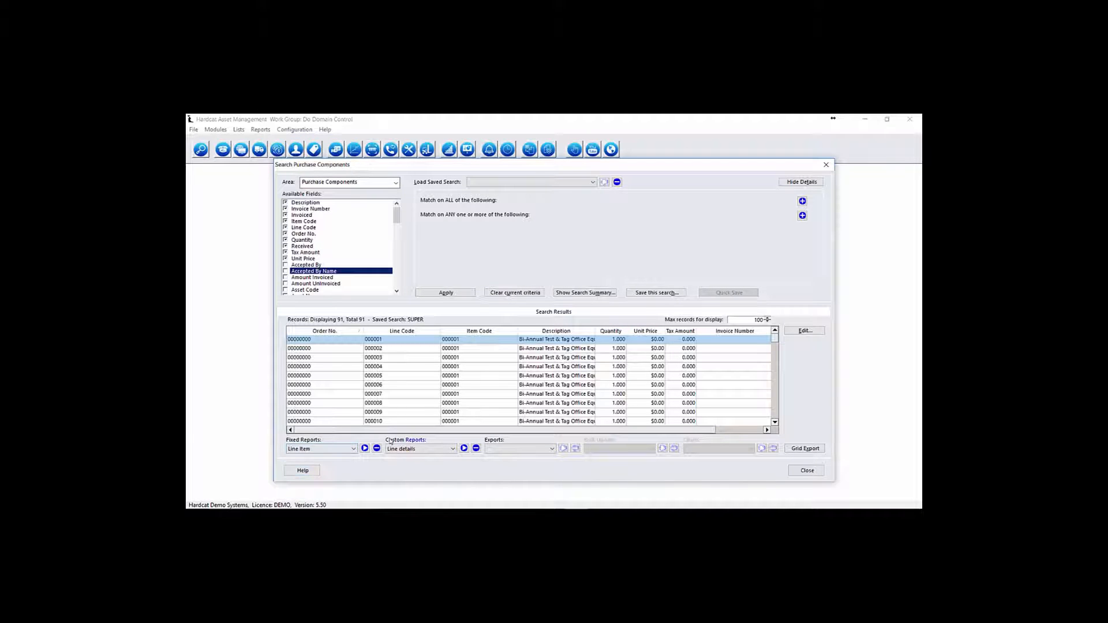
pyautogui.click(365, 449)
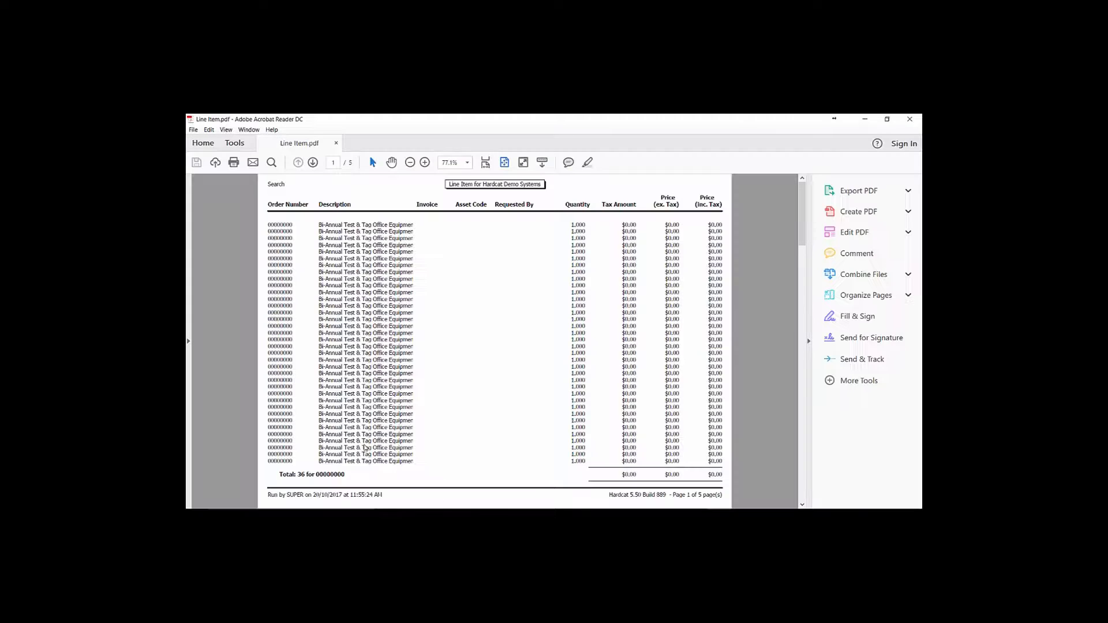
# Step: Examine the order lines, asset codes and totals across the Line Item report's pages, and close the report
pyautogui.scroll(-1, 380, 362)
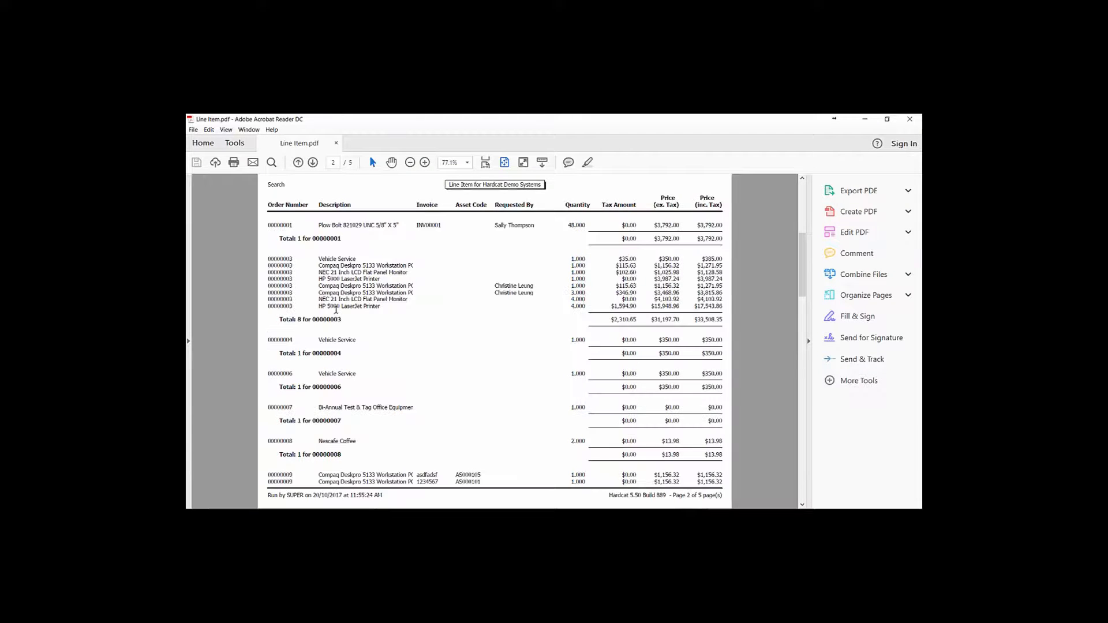
pyautogui.scroll(-2, 382, 303)
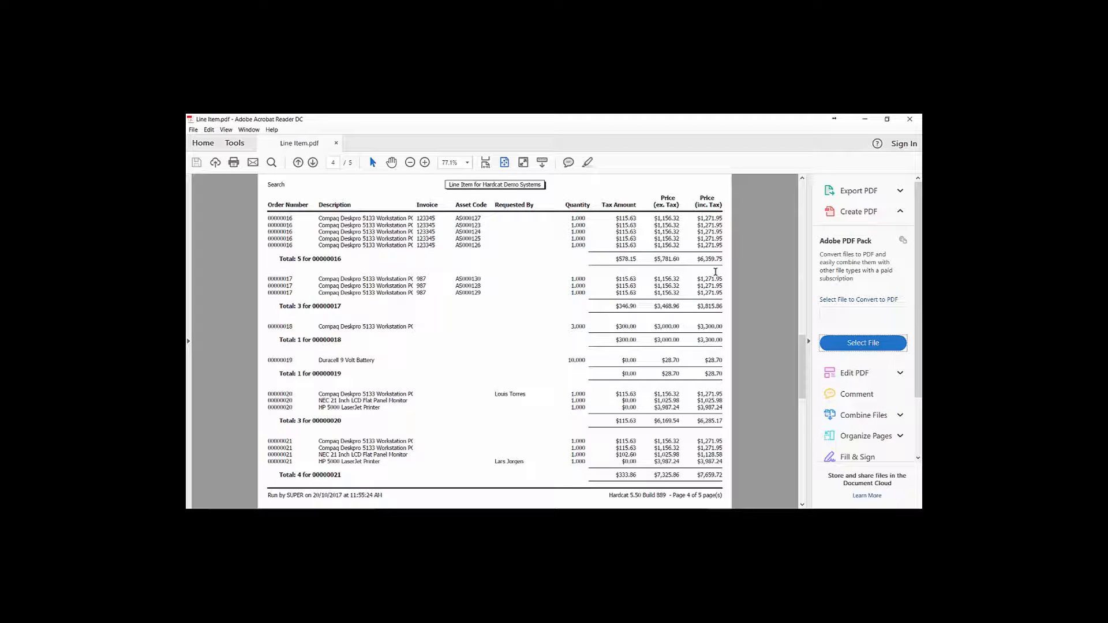
pyautogui.scroll(1, 484, 316)
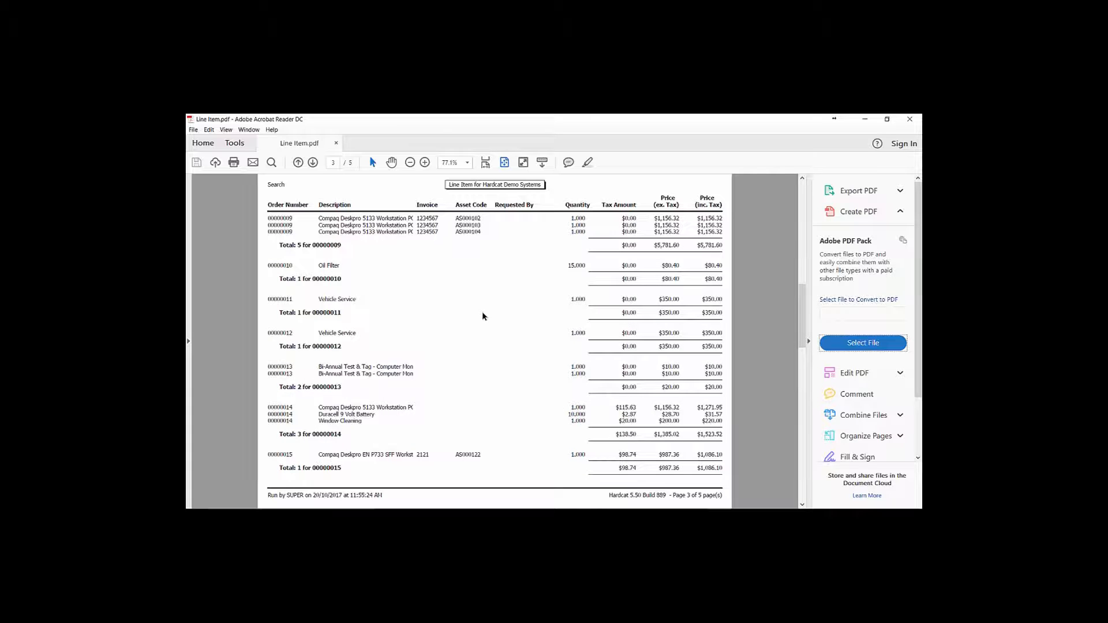
pyautogui.scroll(-1, 483, 316)
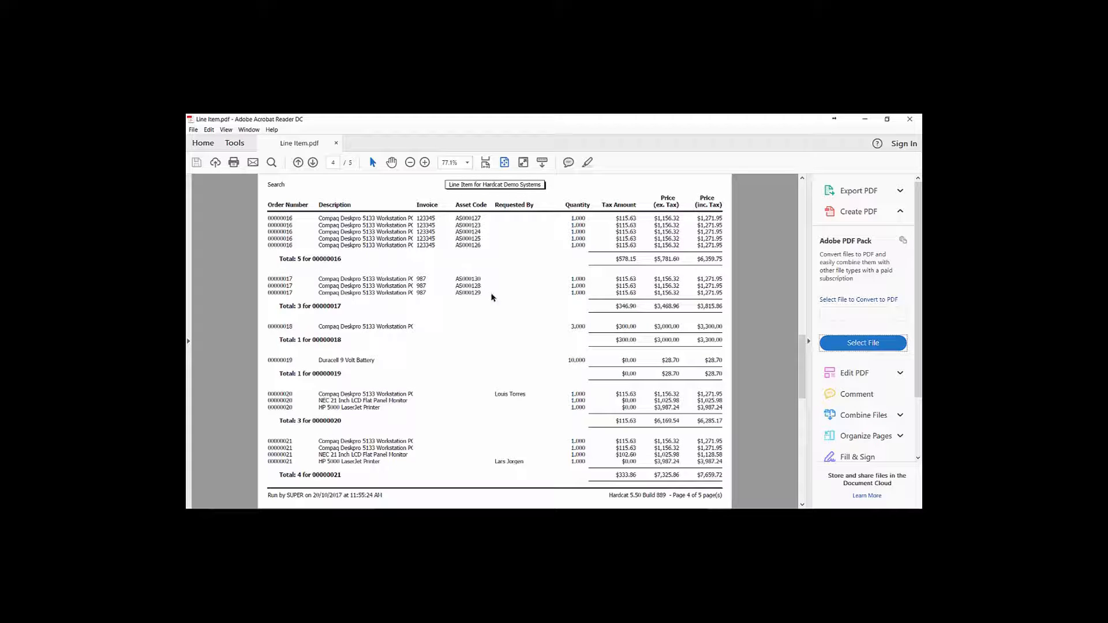
pyautogui.scroll(-1, 494, 310)
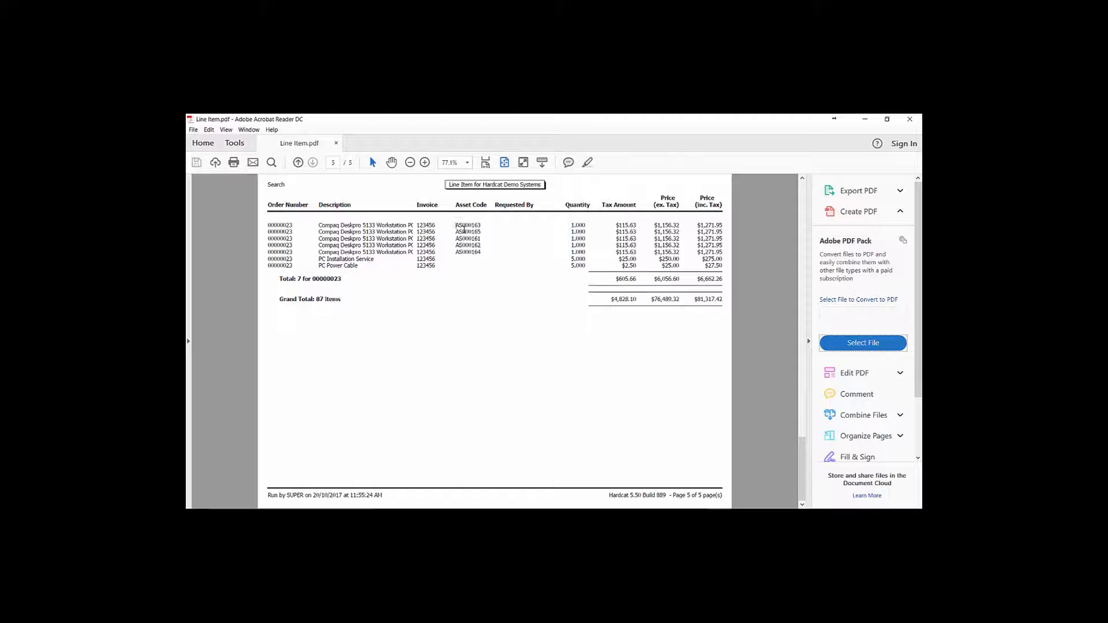
pyautogui.moveTo(464, 229); pyautogui.dragTo(473, 253)
pyautogui.click(474, 254)
pyautogui.scroll(1, 534, 302)
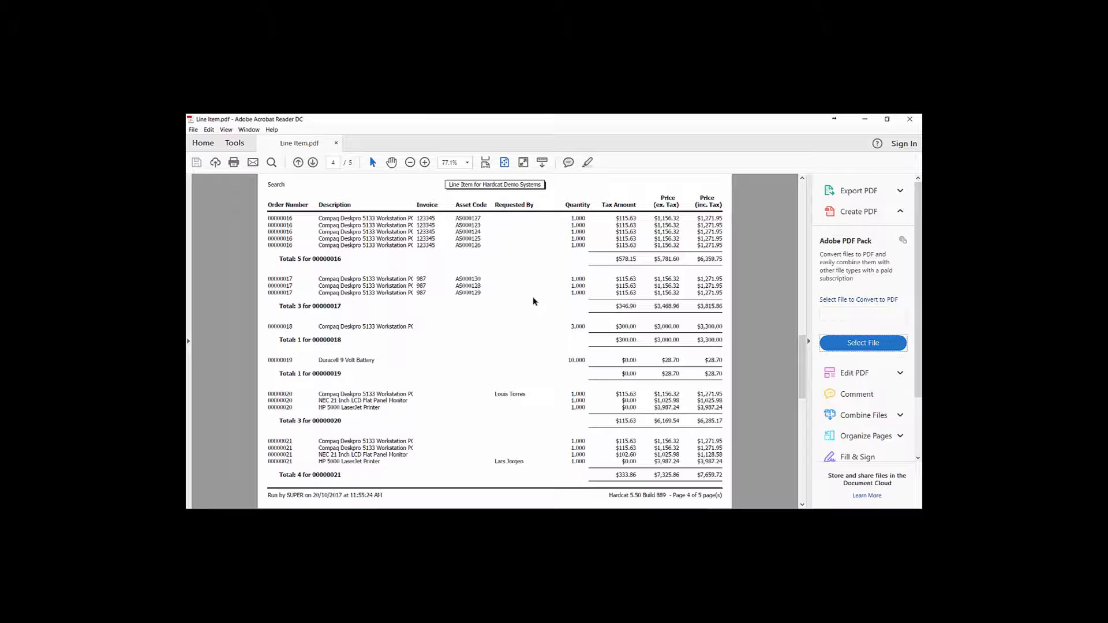
pyautogui.scroll(-1, 535, 301)
pyautogui.click(909, 119)
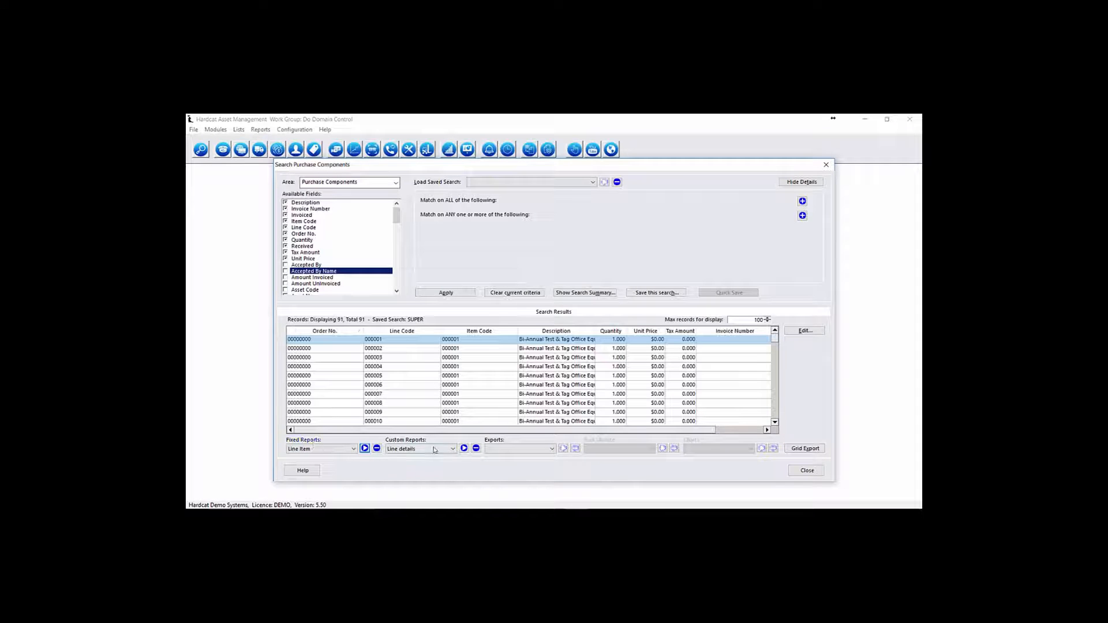
# Step: Review the available fixed purchasing reports and close their dialog
pyautogui.click(298, 441)
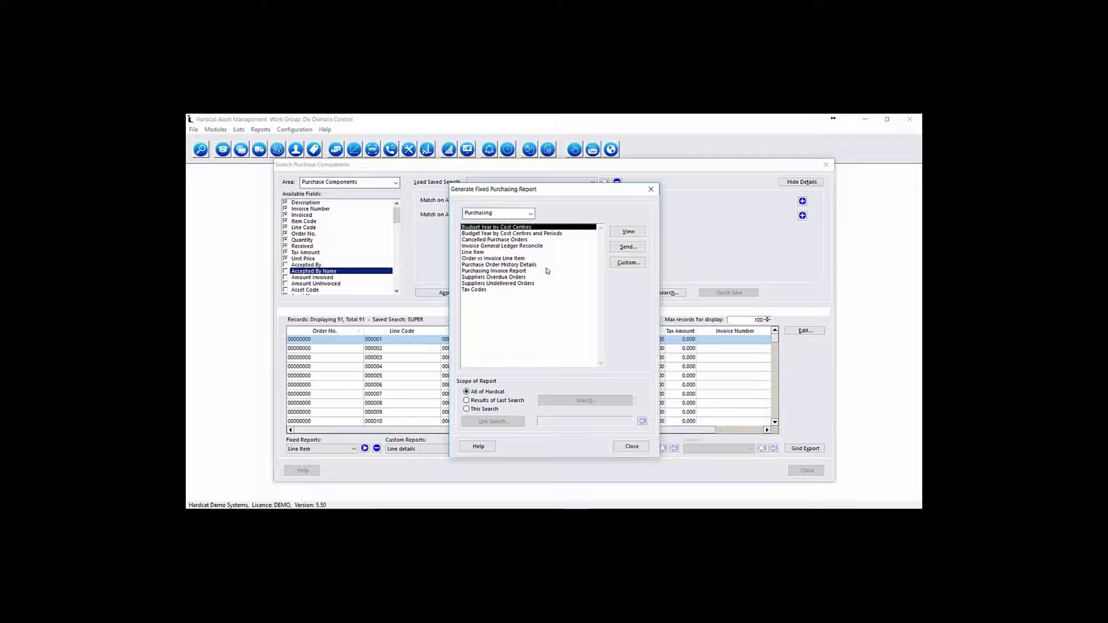
pyautogui.click(631, 446)
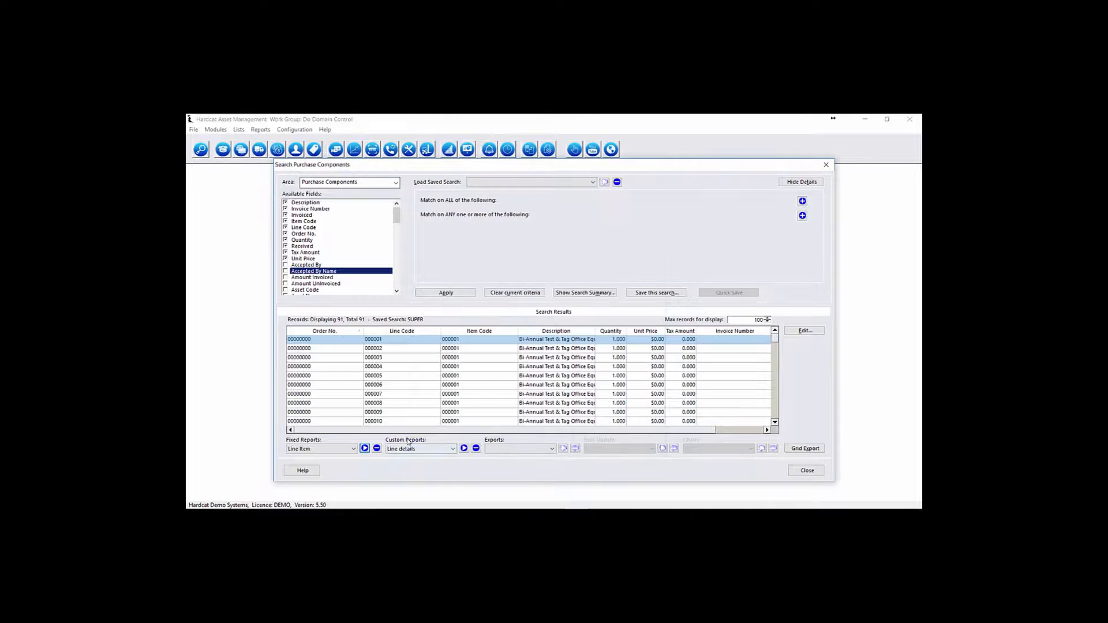
# Step: Inspect the report types available for a new custom purchasing report, and leave the definition without saving it
pyautogui.click(464, 448)
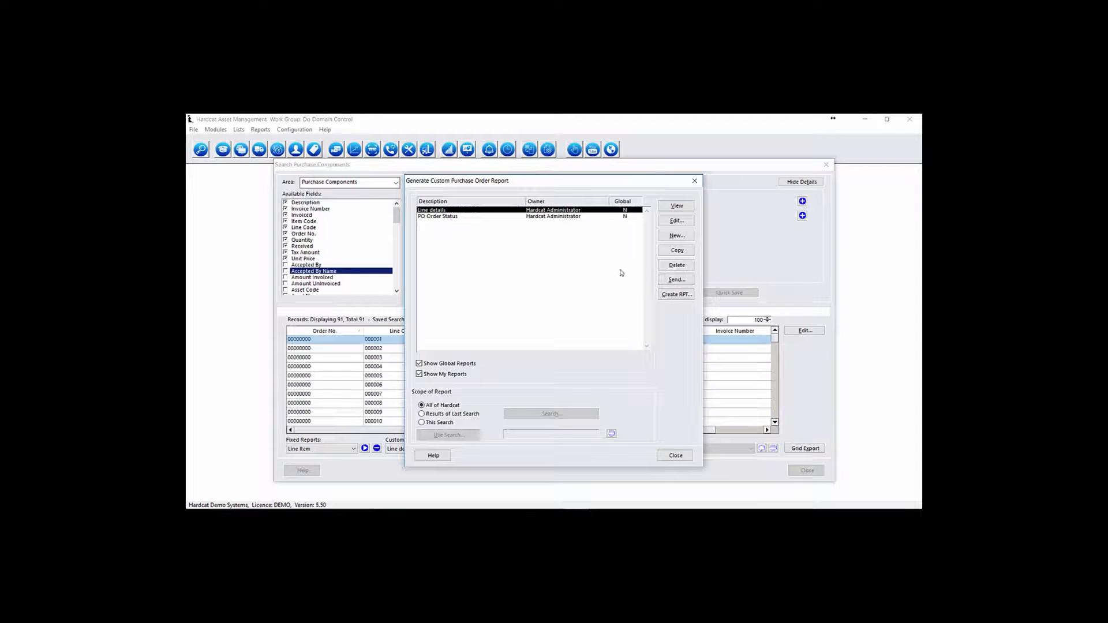
pyautogui.click(676, 236)
pyautogui.click(510, 230)
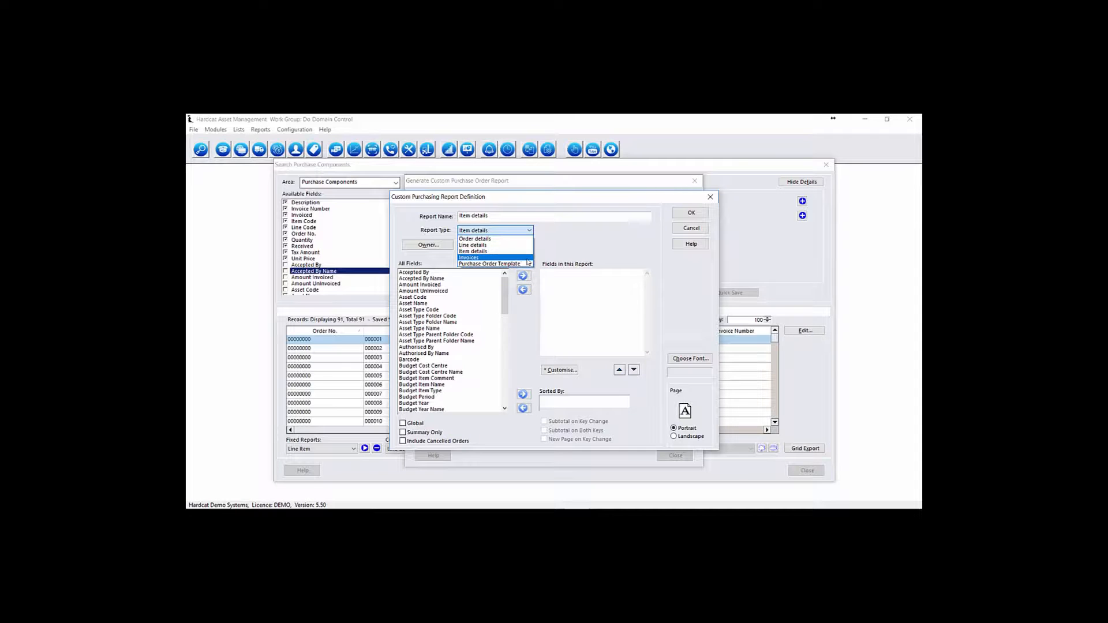
pyautogui.click(552, 255)
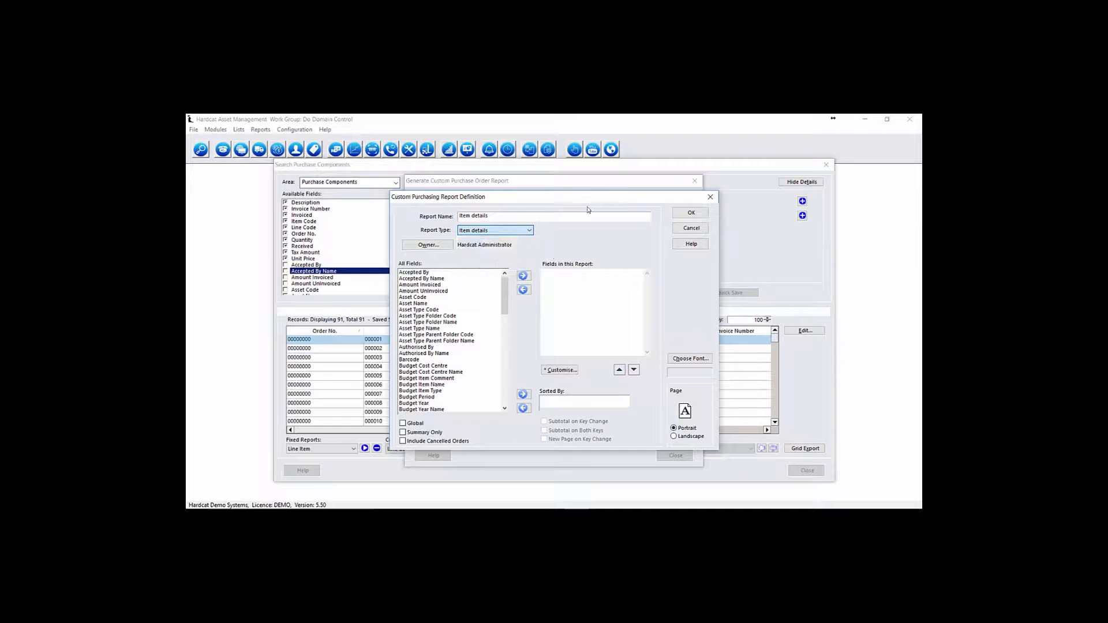
pyautogui.click(691, 228)
pyautogui.click(675, 456)
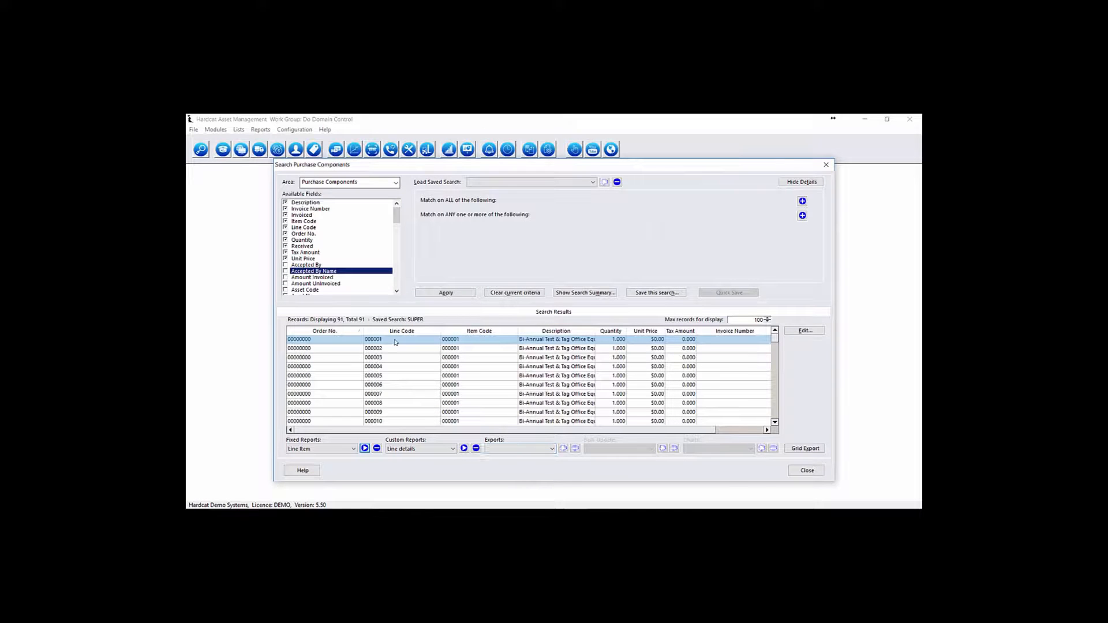
# Step: Inspect the tables available for a new purchasing export definition, and close the export dialogs without saving it
pyautogui.click(496, 440)
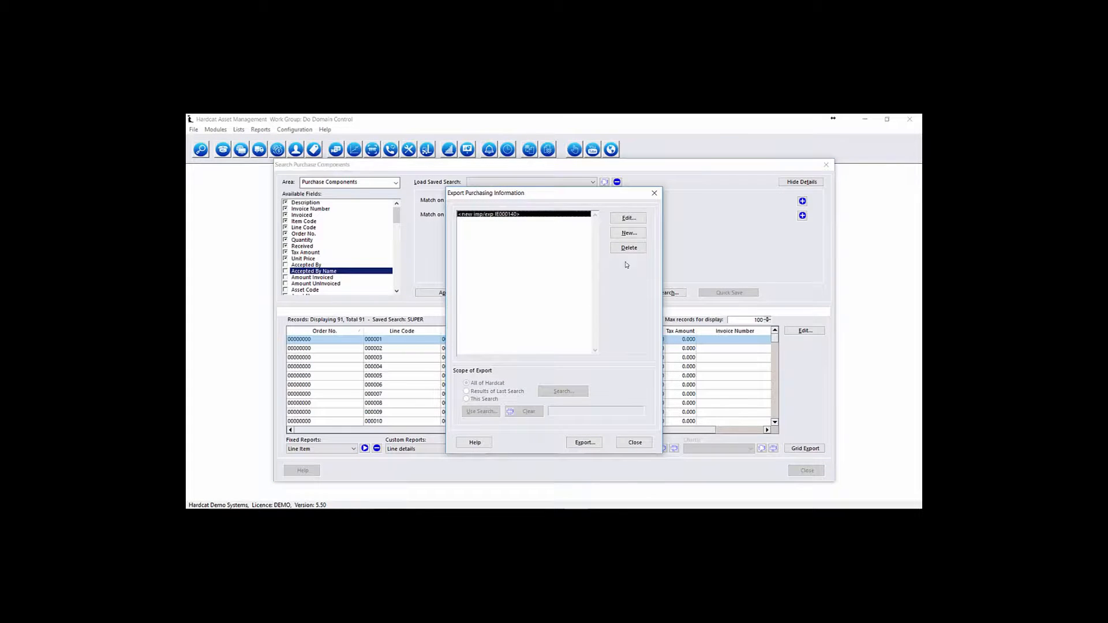
pyautogui.click(628, 233)
pyautogui.click(551, 232)
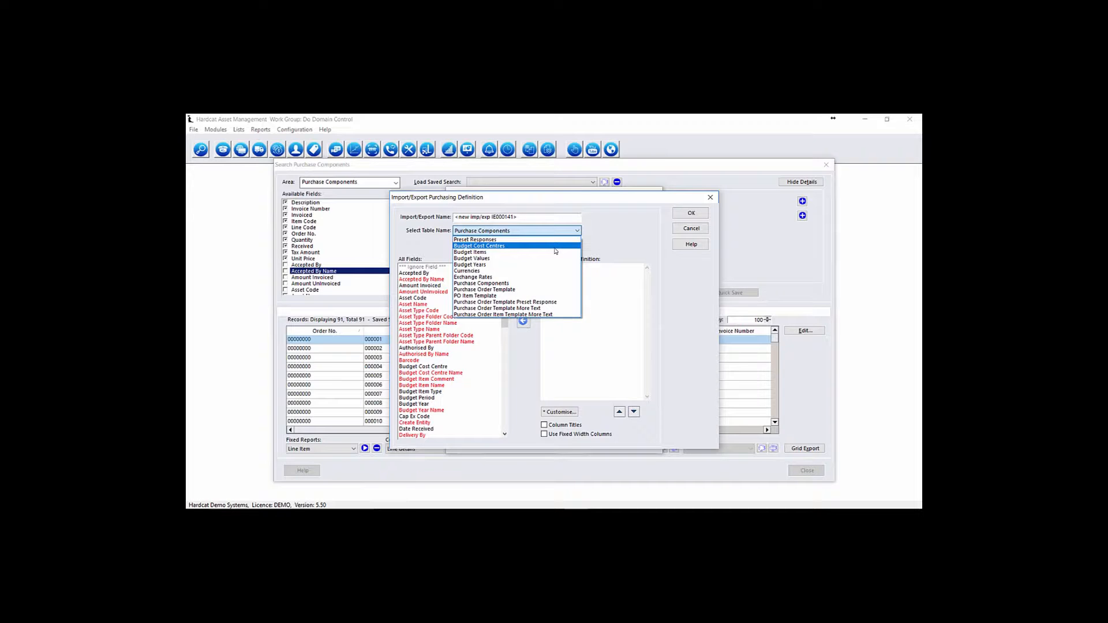
pyautogui.click(539, 211)
pyautogui.click(700, 232)
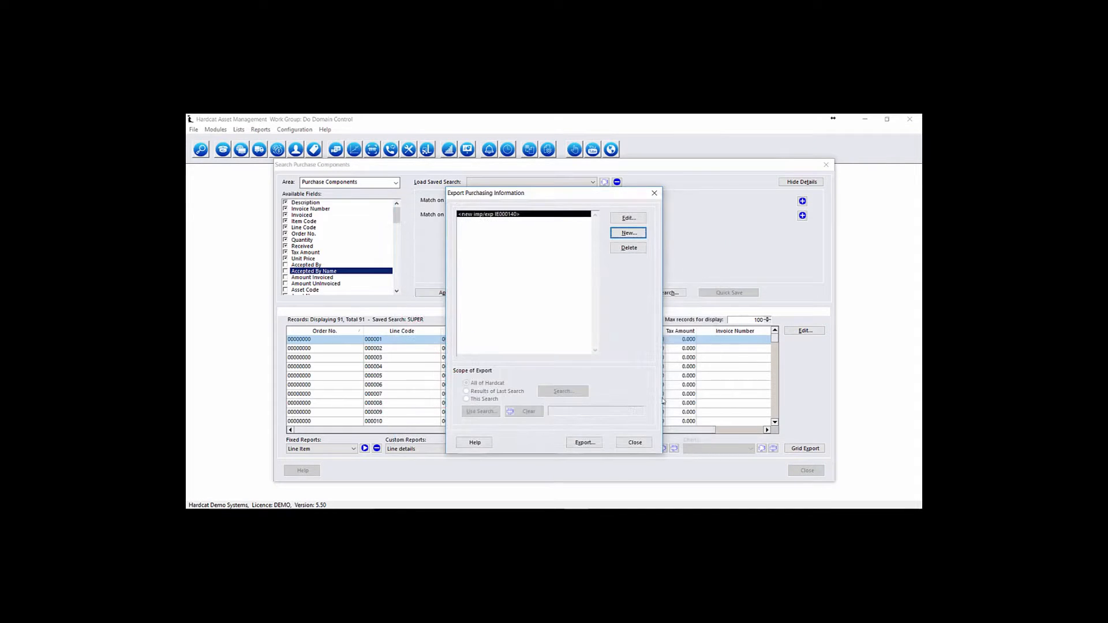
pyautogui.click(635, 442)
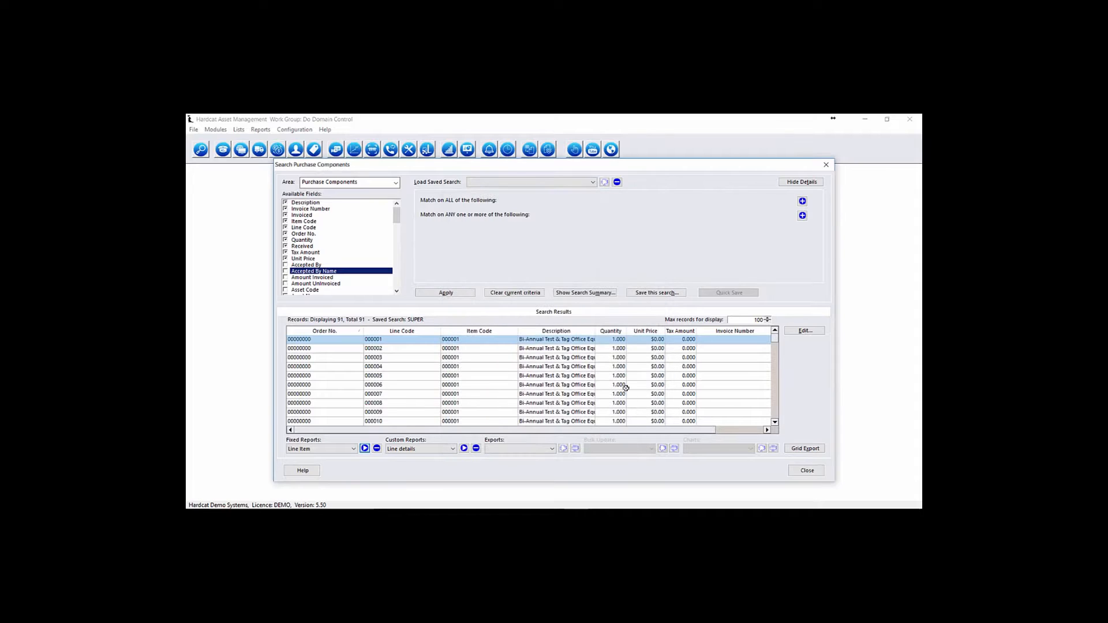